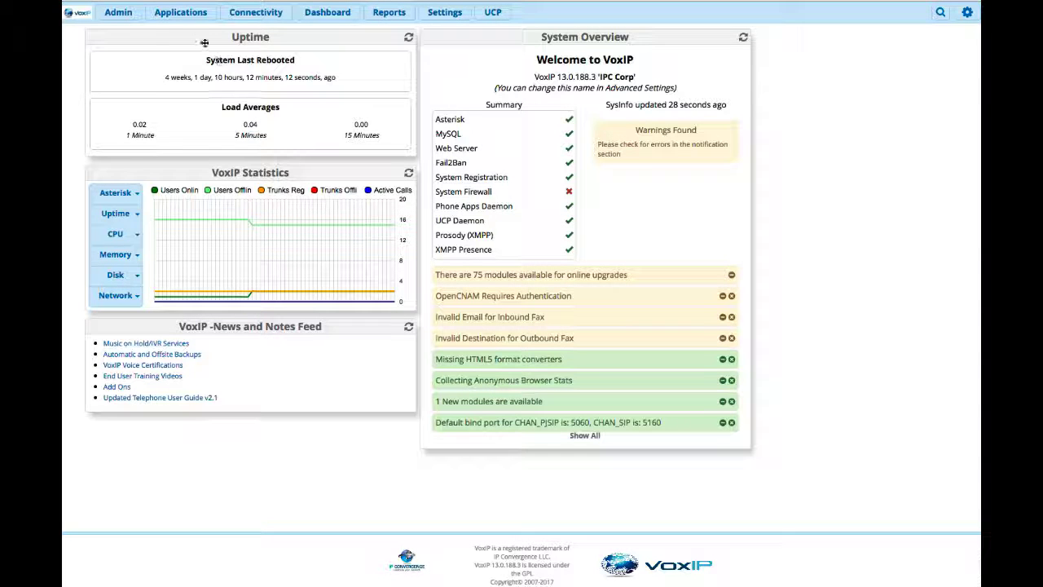
Step: Add a new ring group and set its ring-group number to 2002
left_click(181, 14)
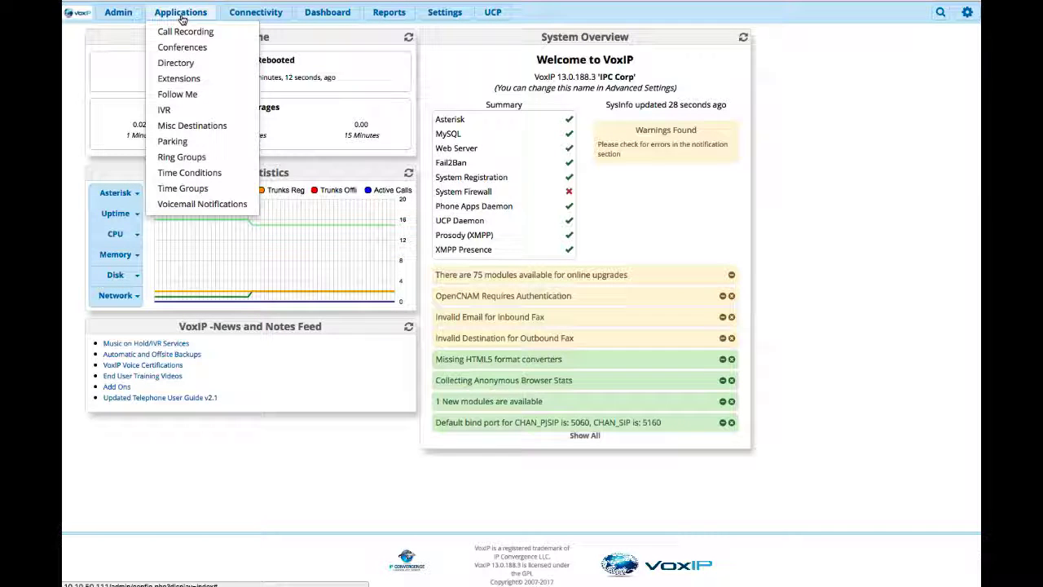
left_click(172, 158)
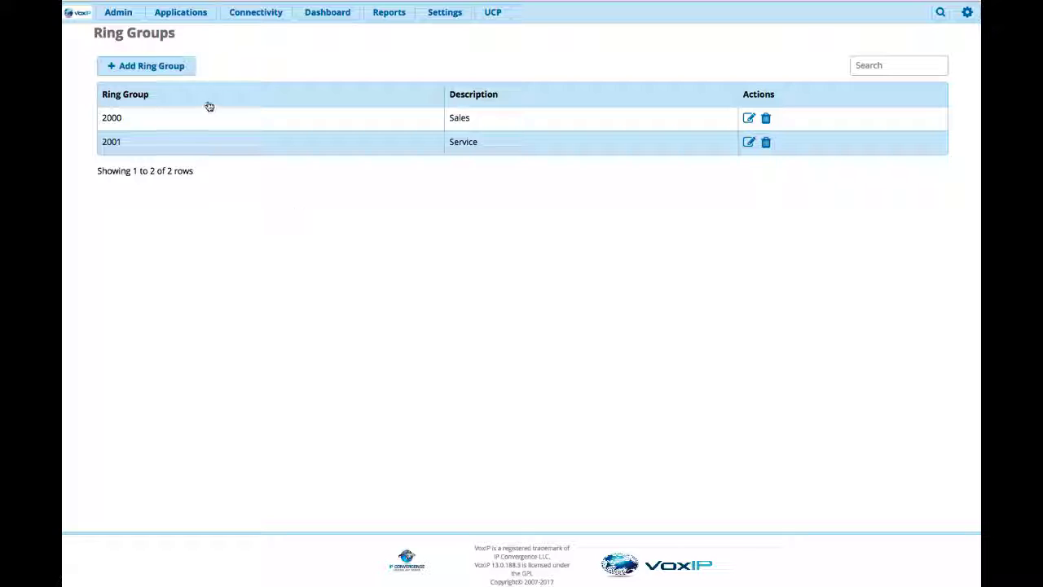
left_click(145, 65)
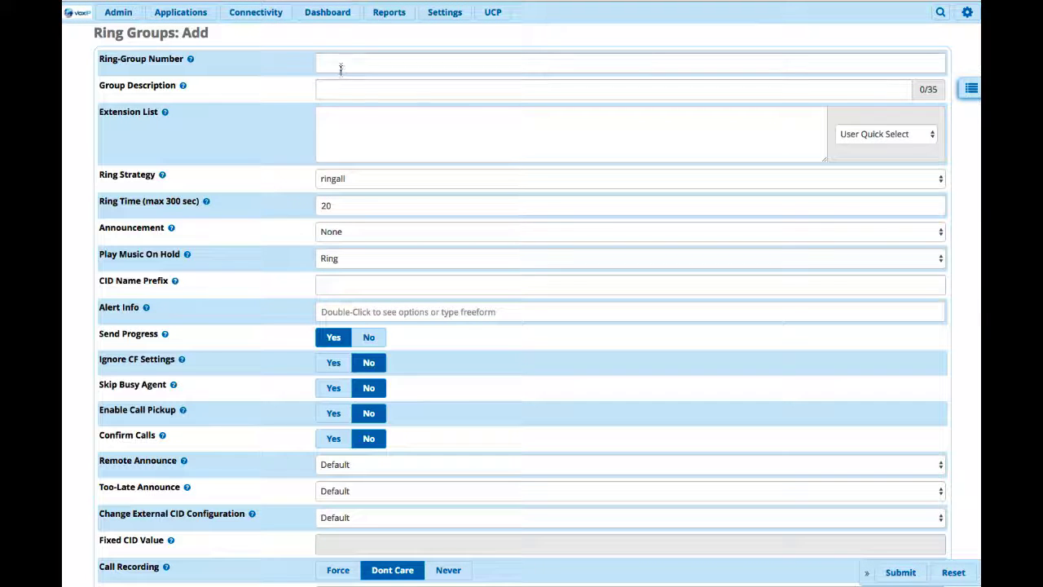
left_click(341, 66)
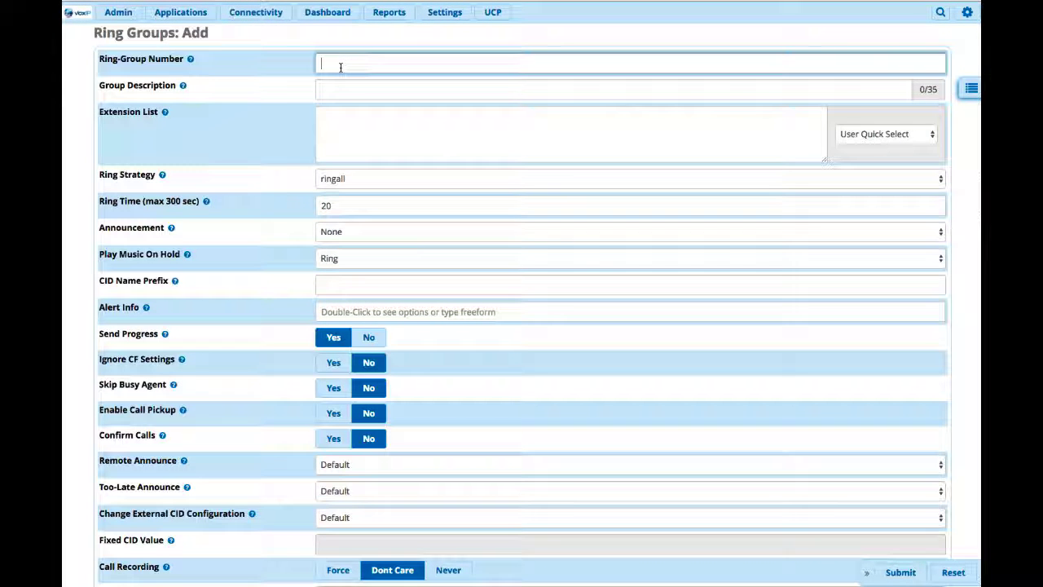
type("2002")
key("BackSpace")
type("1")
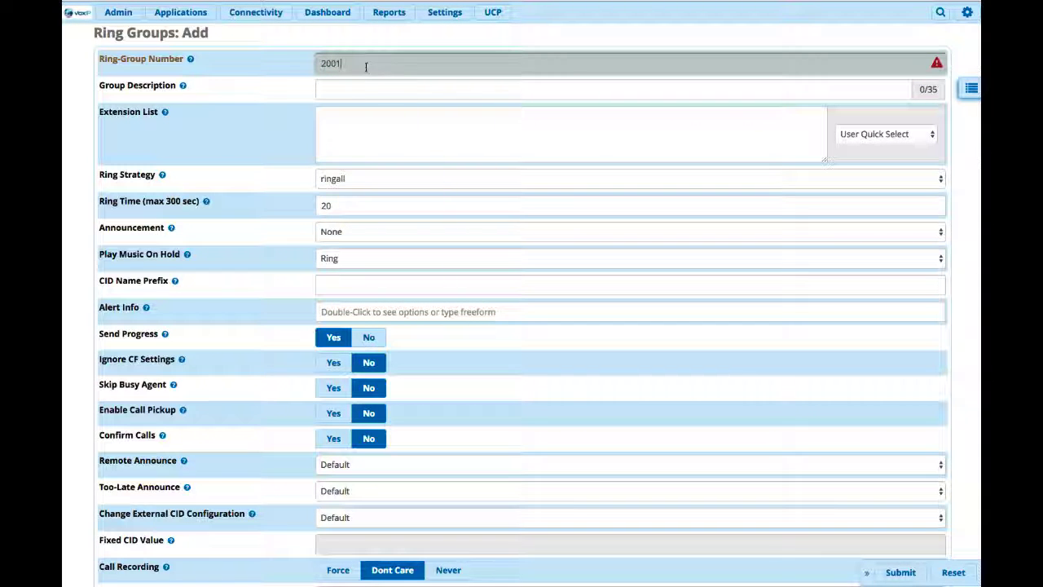
key("BackSpace")
type("2")
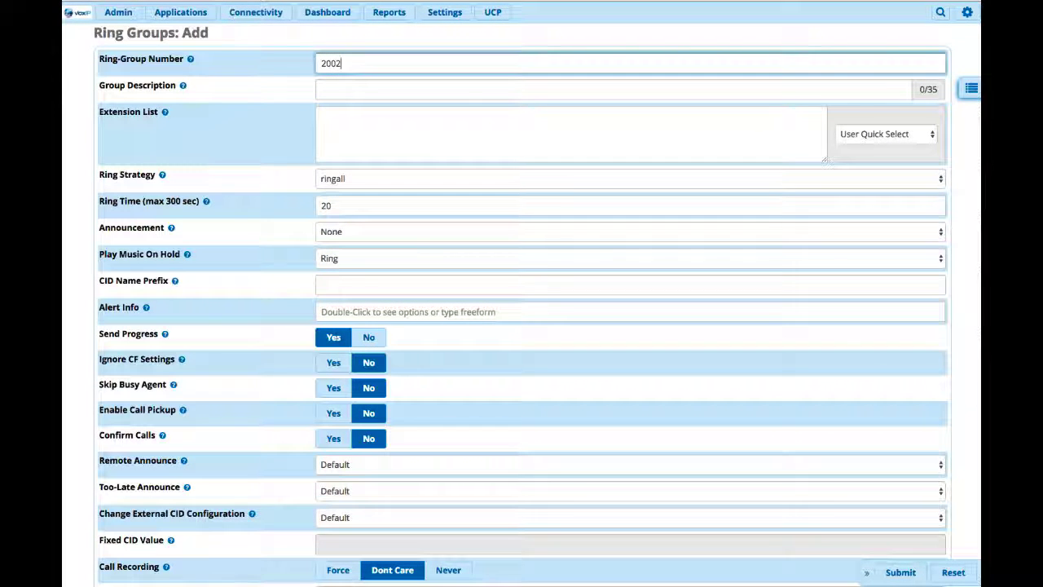
Step: Enter "Call Center" as the group description of the new ring group
key("Tab")
type("Cal")
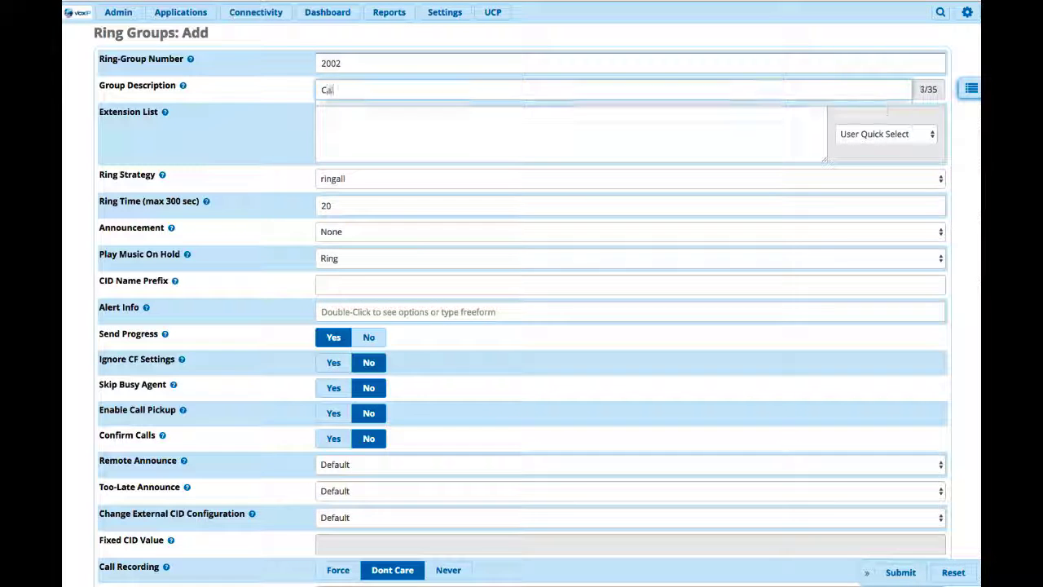
type("l Centewr")
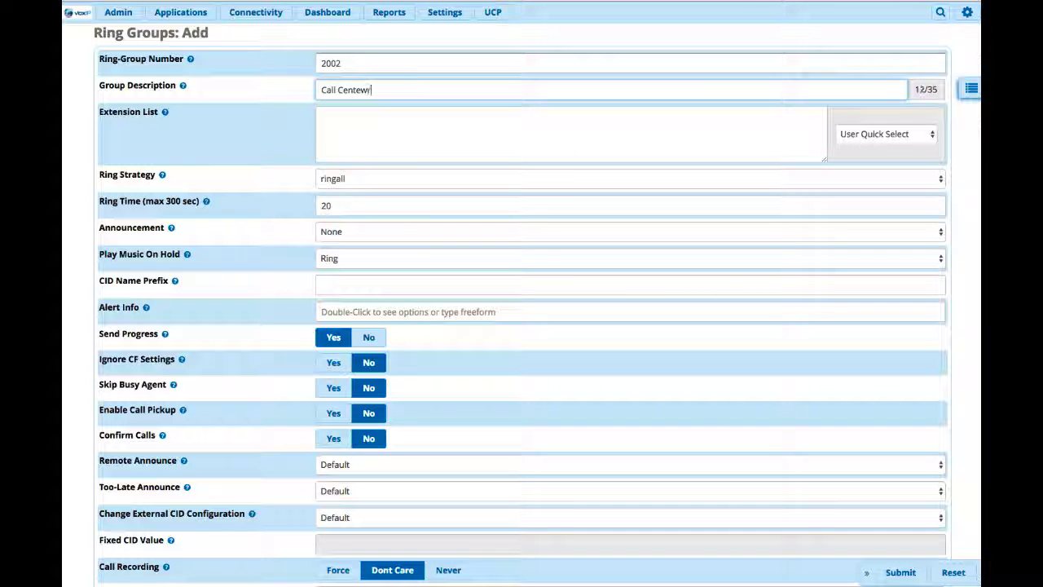
key("BackSpace")
key("BackSpace")
type("r")
Step: Add extensions 1001, 3300 and 1005 to the ring group's extension list using the user quick selection
left_click(435, 128)
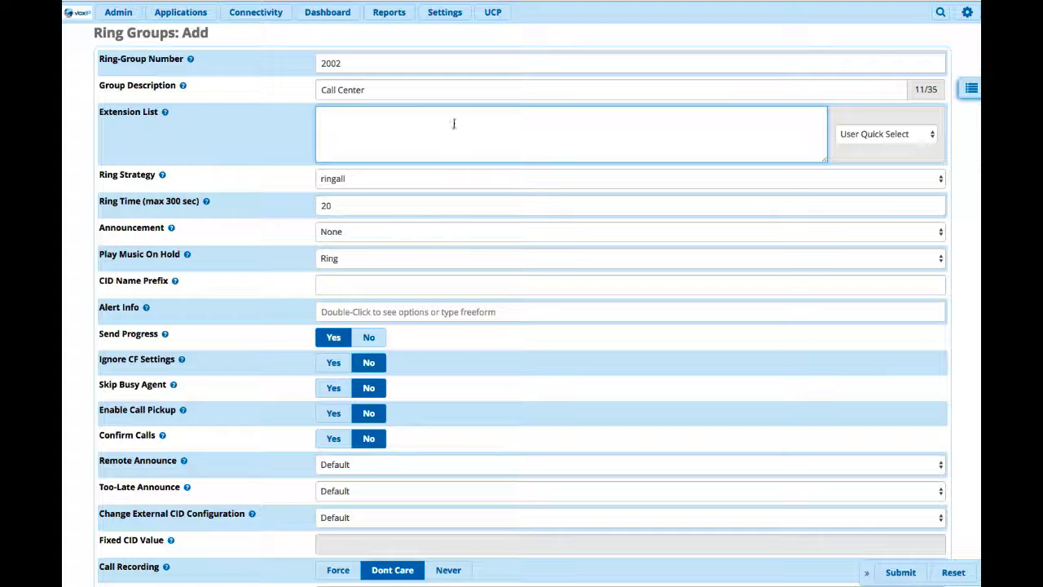
left_click(902, 134)
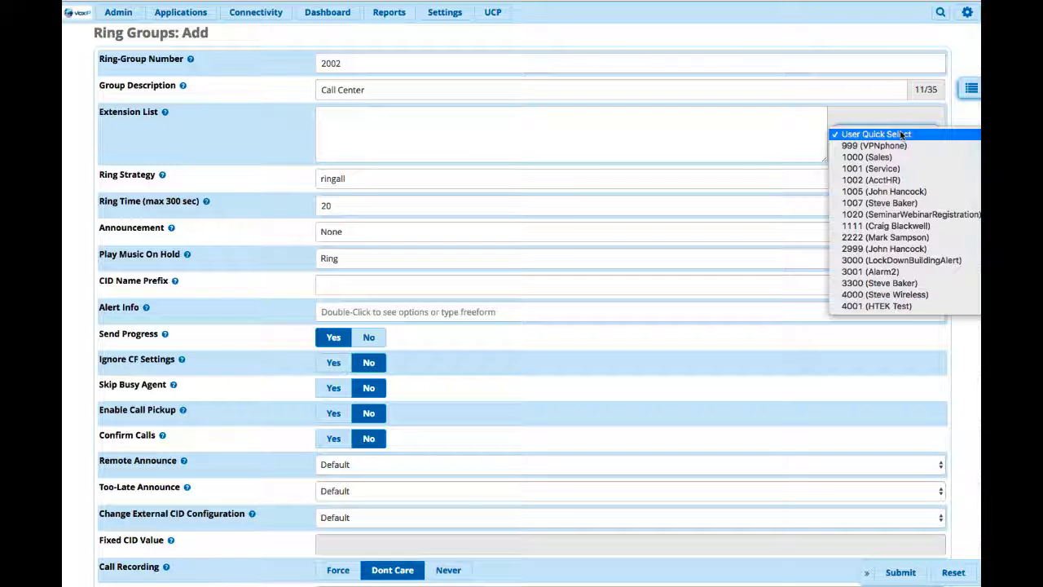
left_click(872, 168)
left_click(874, 134)
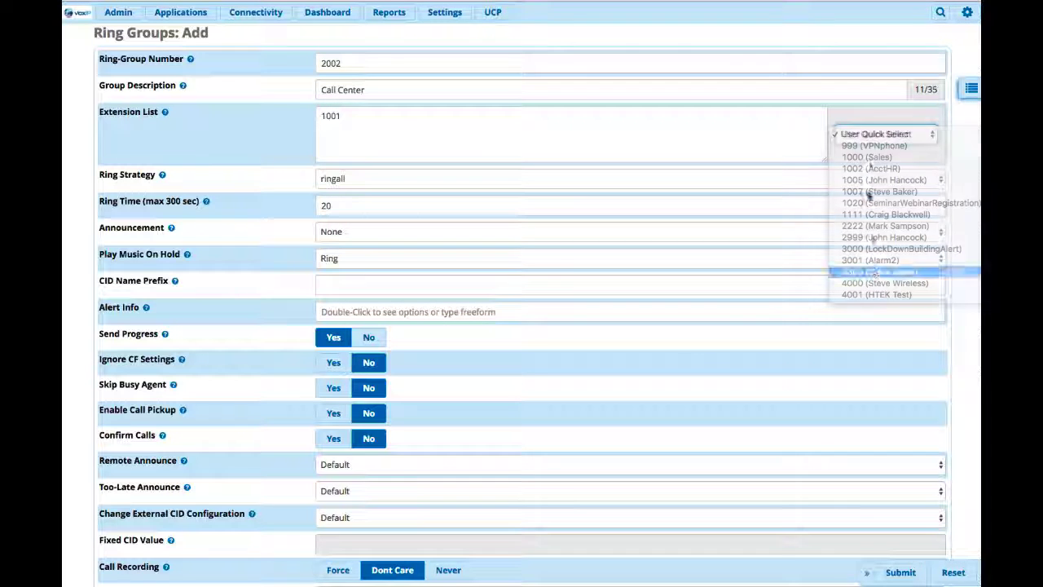
left_click(874, 273)
left_click(869, 133)
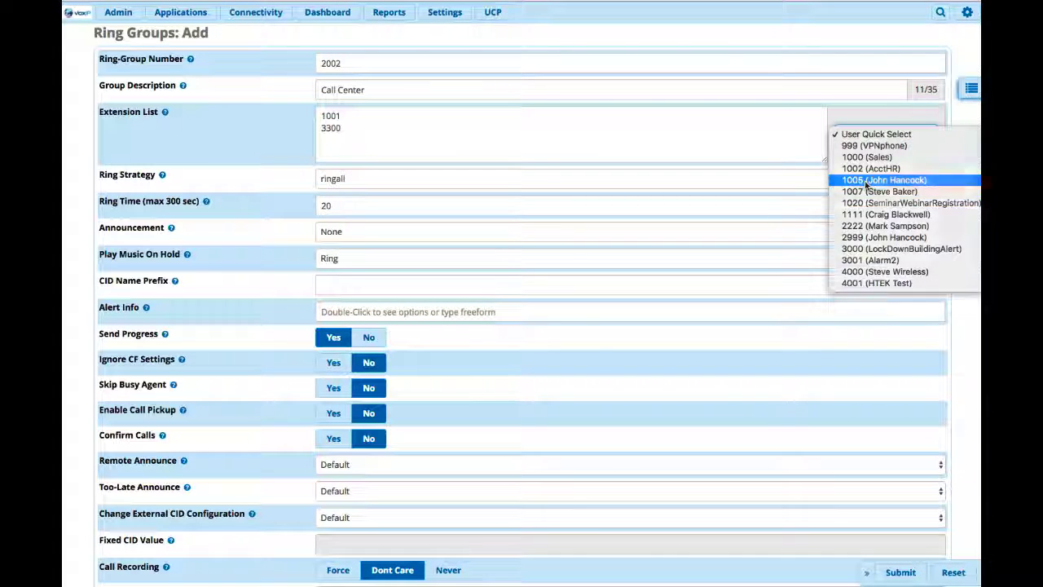
left_click(866, 181)
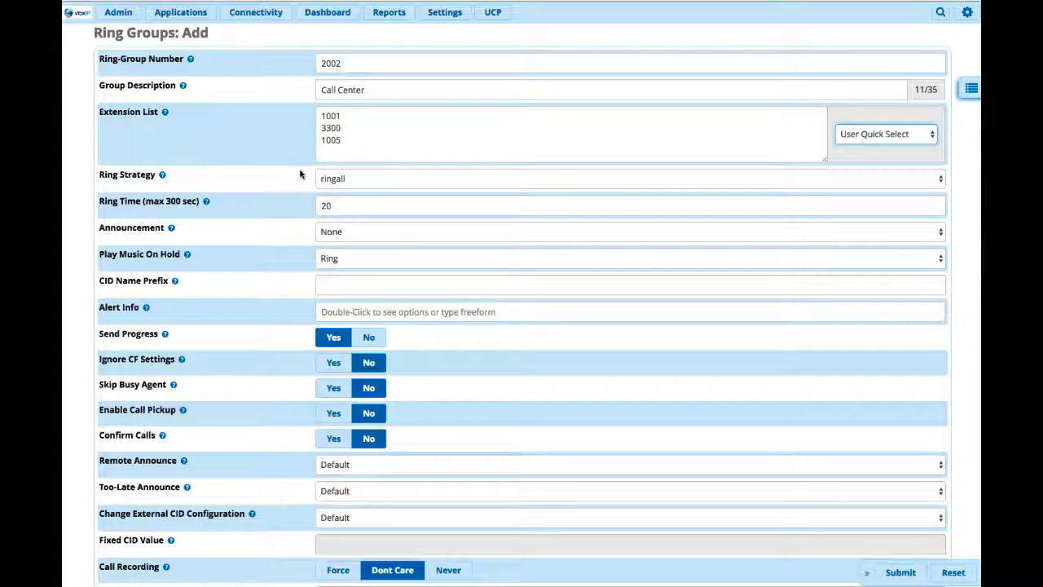
Step: Choose ringall as the ring strategy and set the ring time to 30 seconds
left_click(374, 177)
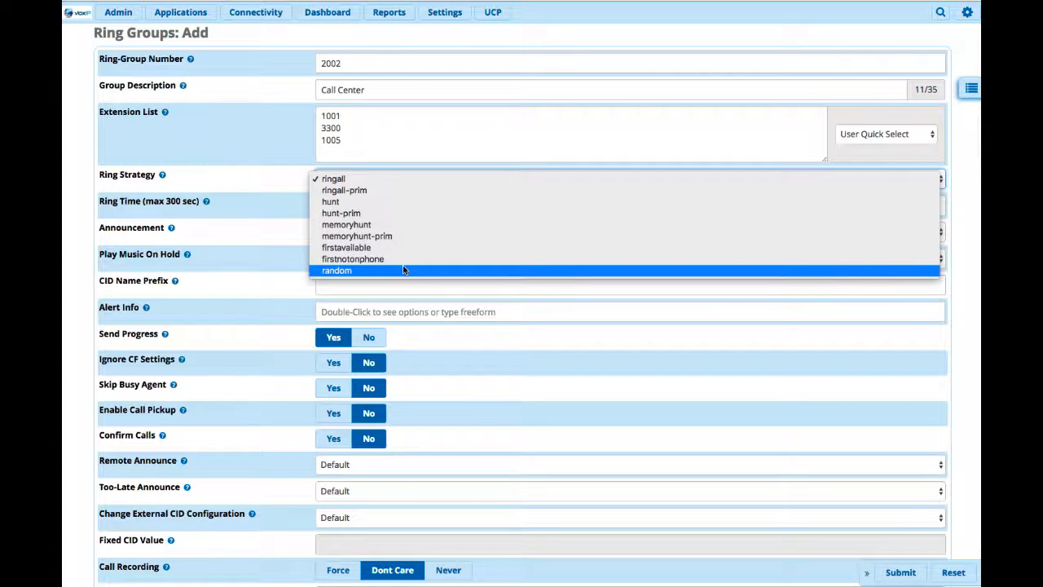
left_click(348, 181)
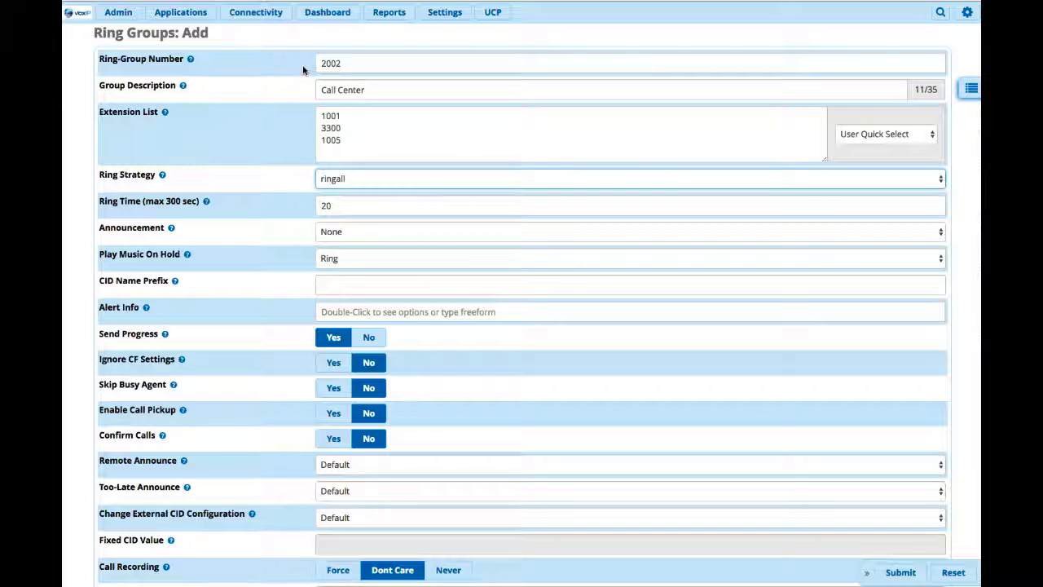
left_click_drag(345, 64, 322, 62)
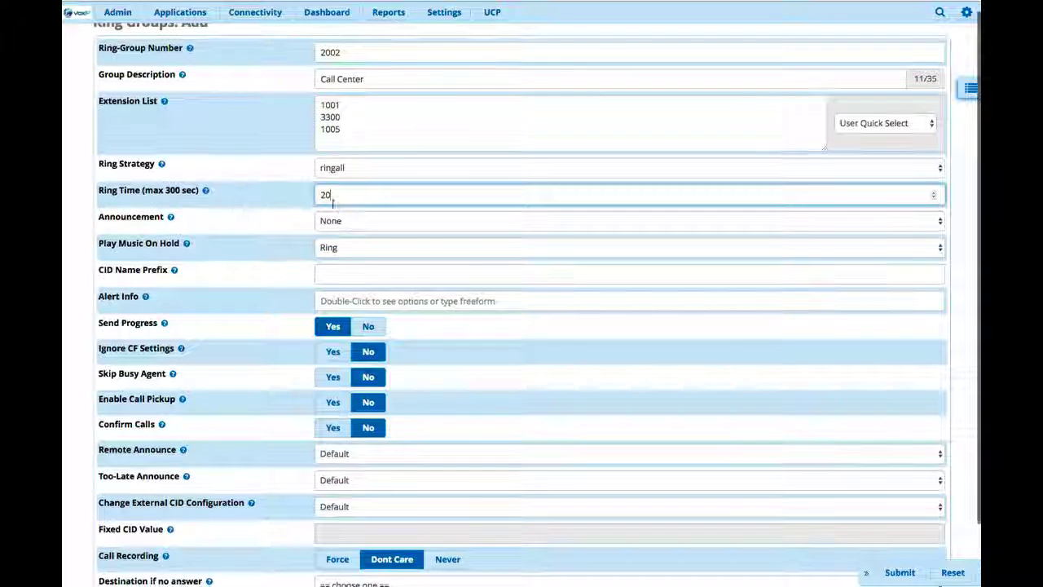
left_click_drag(335, 204, 315, 202)
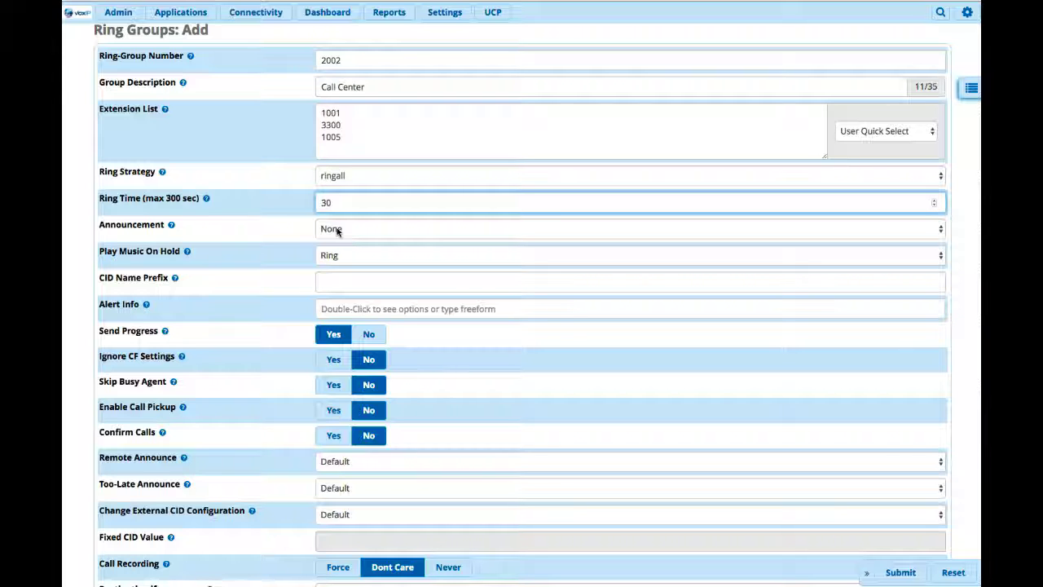
left_click(341, 278)
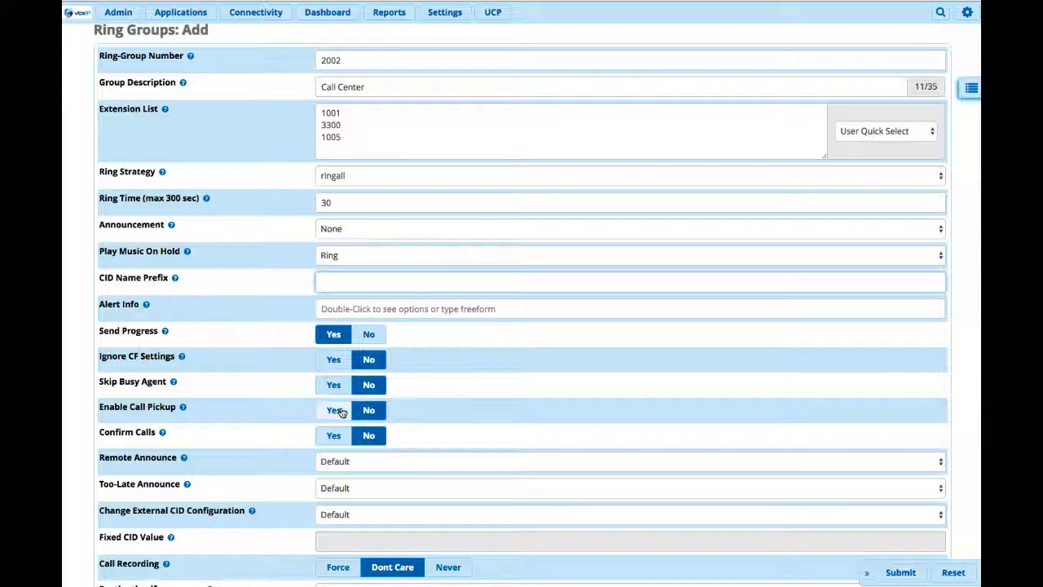
scroll(332, 436, "down", 2)
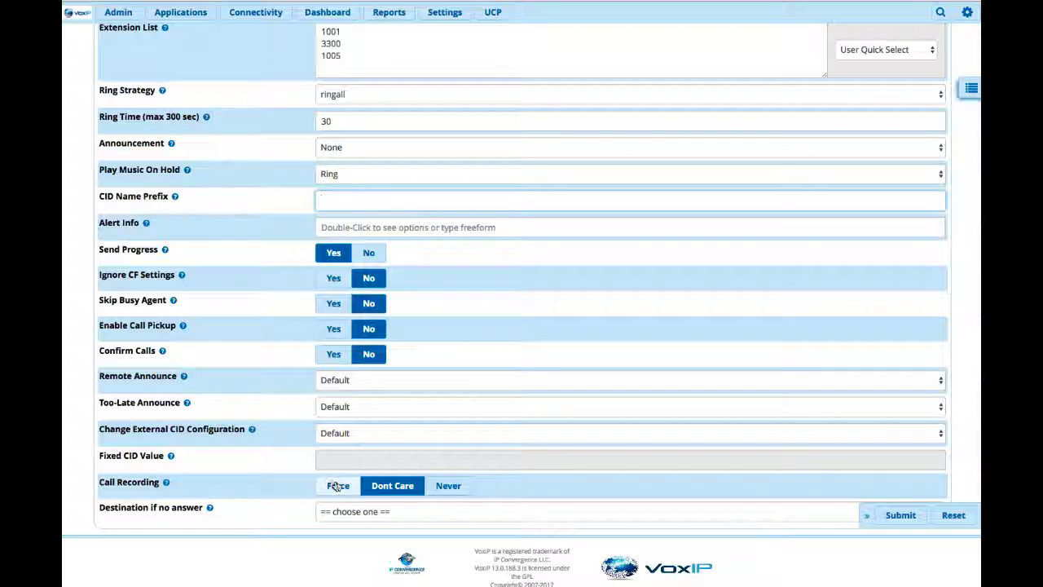
left_click(364, 514)
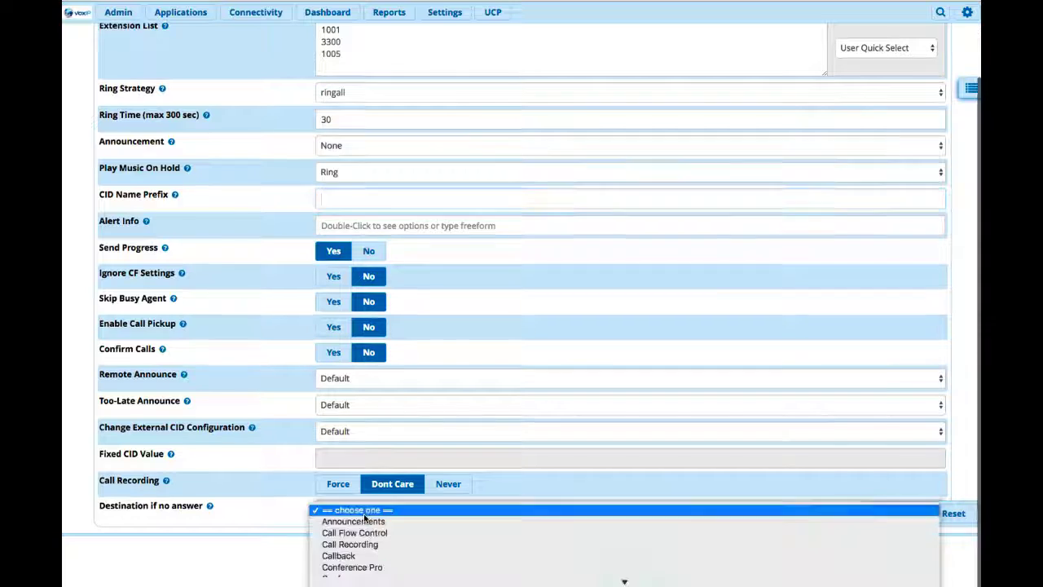
scroll(364, 558, "down", 5)
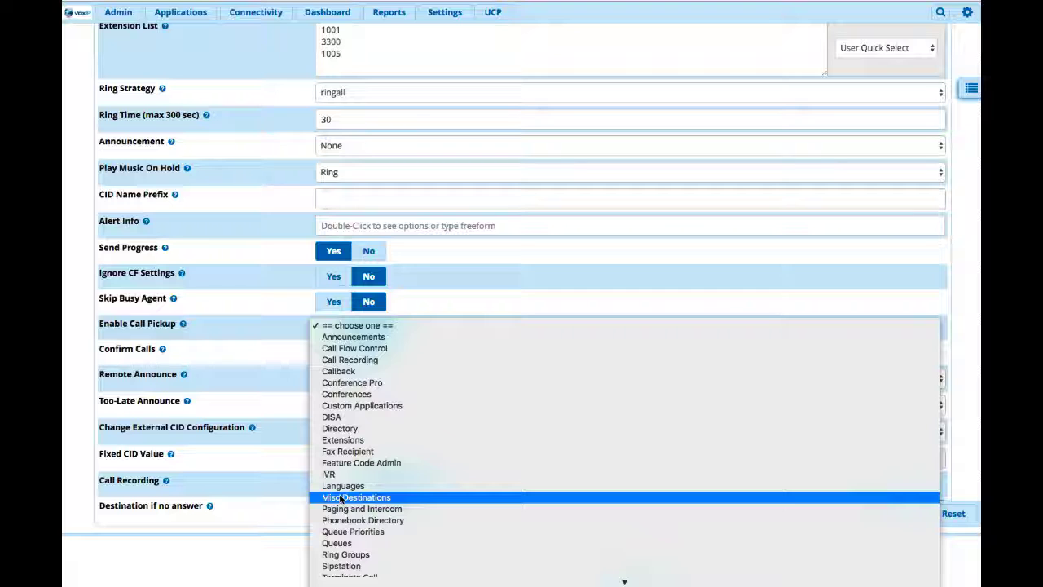
left_click(257, 466)
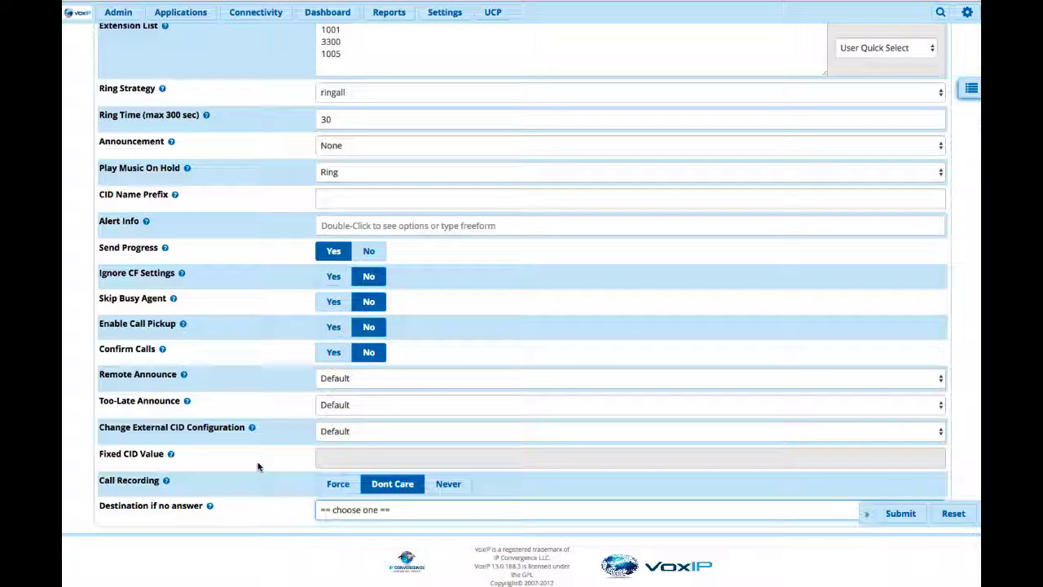
Step: Set the destination if no answer to Ring Groups with 2001 Service as the target
left_click(518, 518)
mouse_move(442, 580)
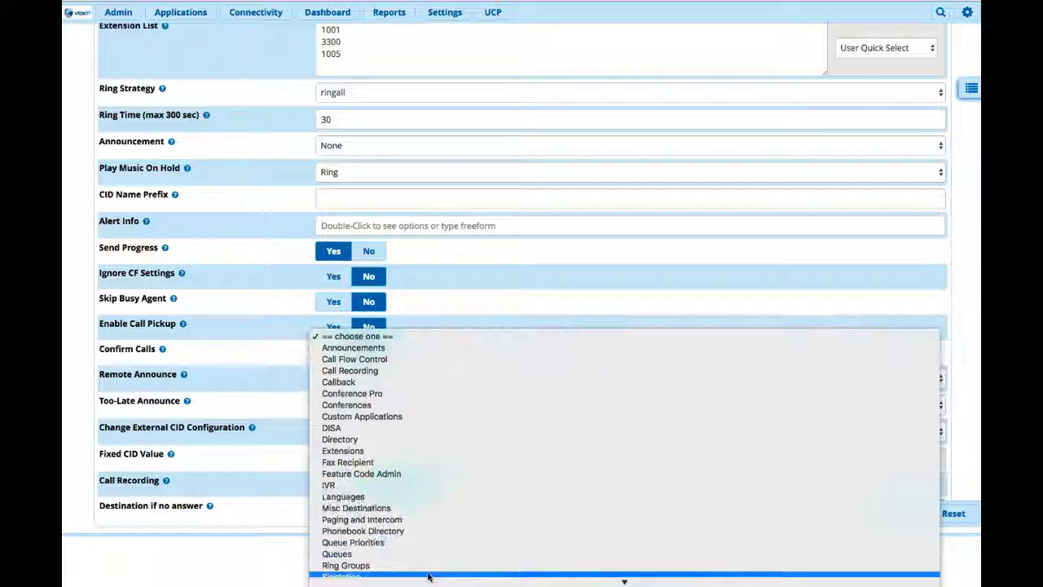
left_click(423, 563)
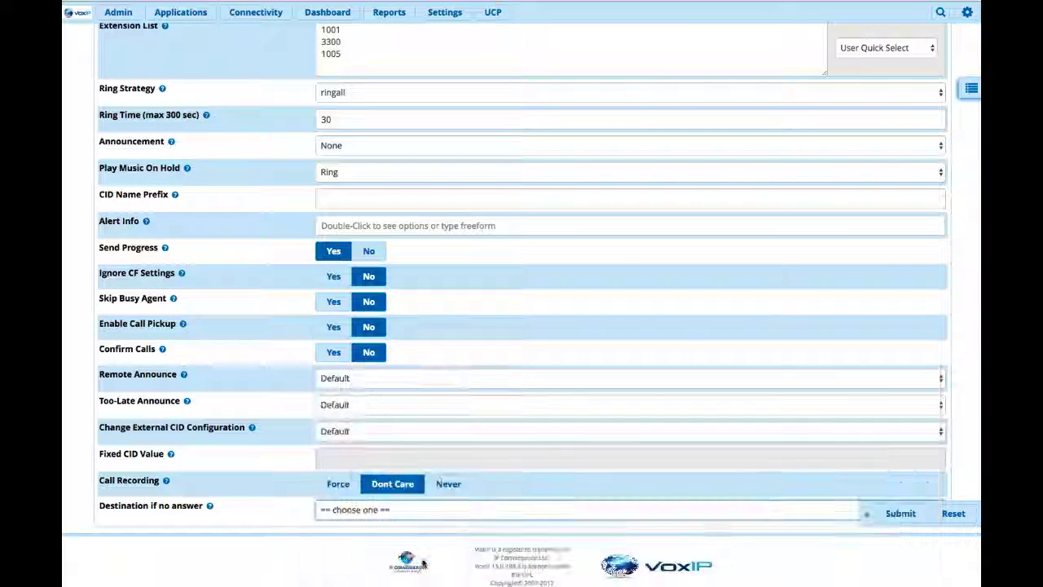
left_click(380, 530)
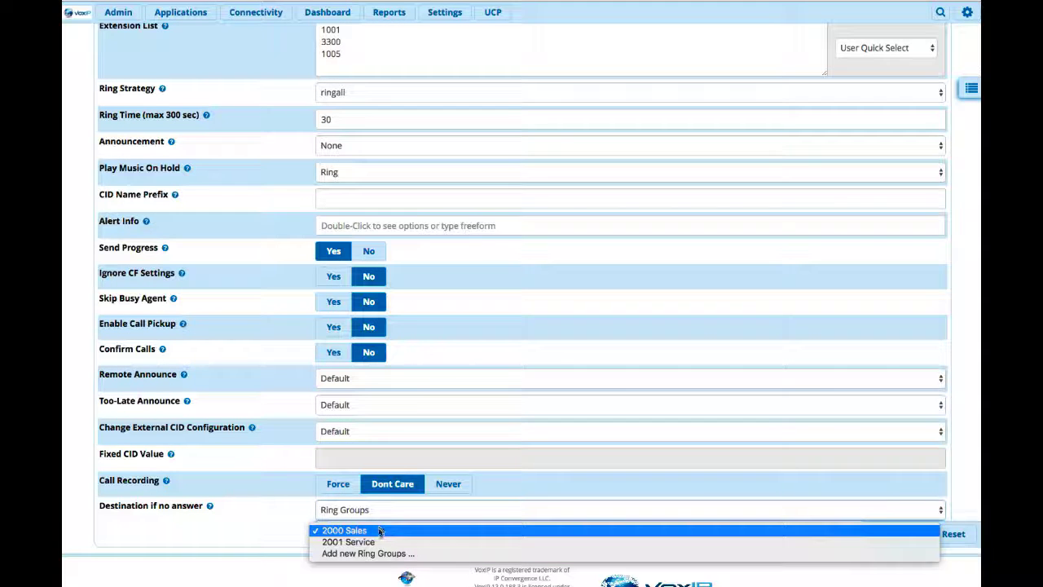
left_click(380, 542)
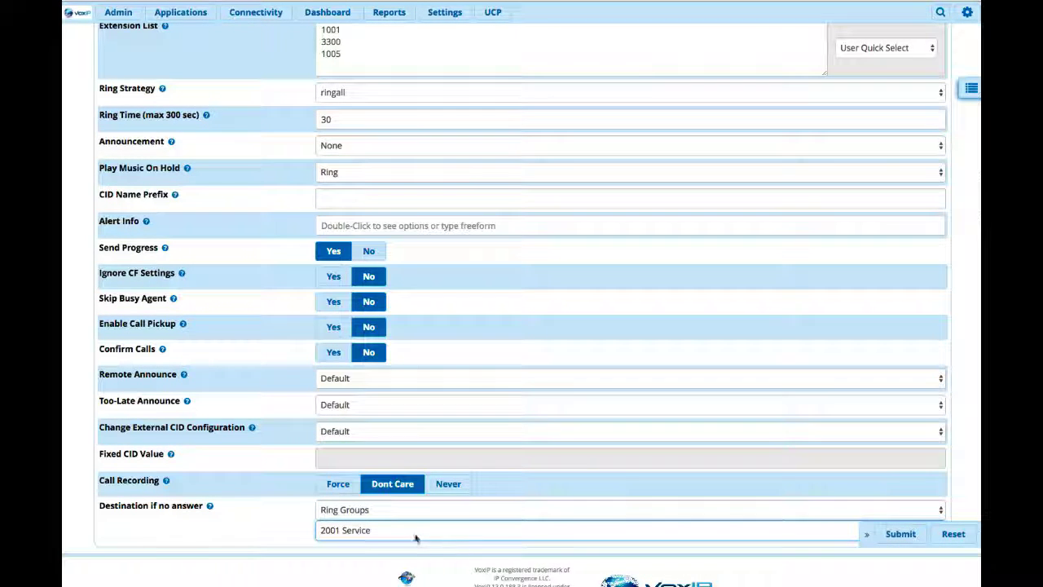
Step: Submit the new ring group and apply the configuration to the phone system
left_click(892, 533)
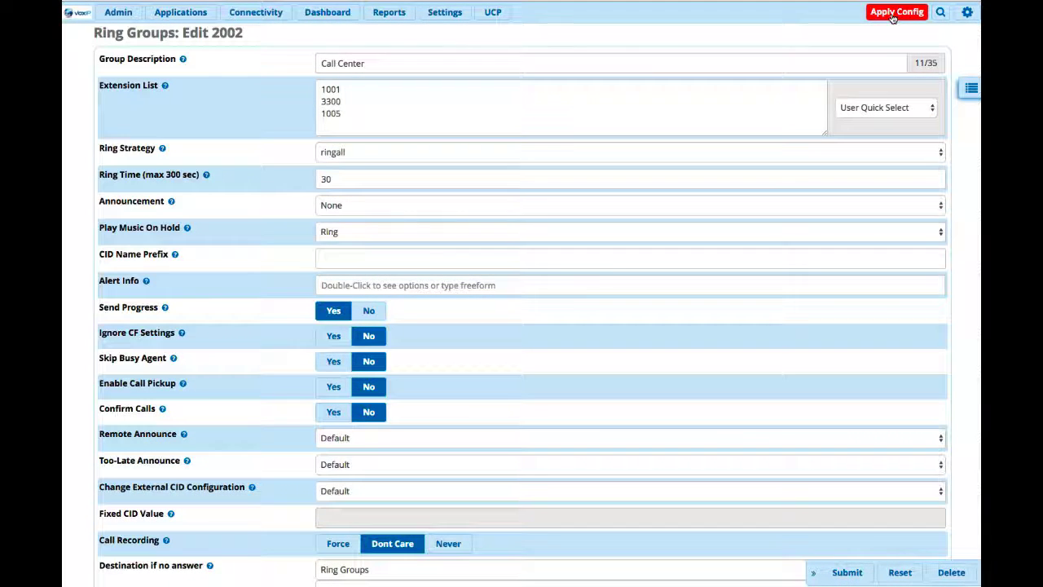
left_click(893, 14)
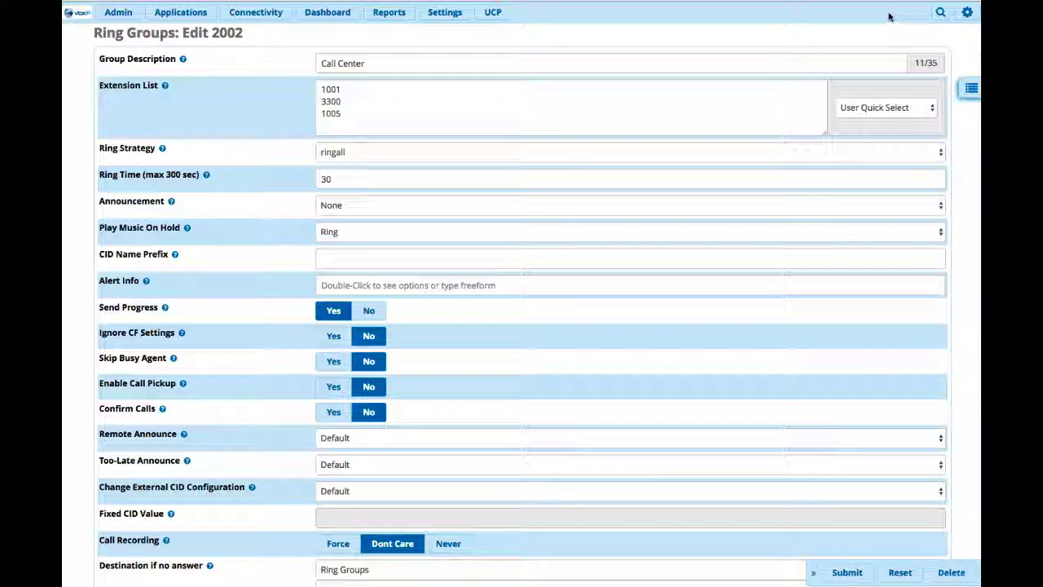
Step: Review the saved ring group's extension list, ring settings and no-answer destination
scroll(489, 106, "down", 2)
scroll(336, 57, "down", 1)
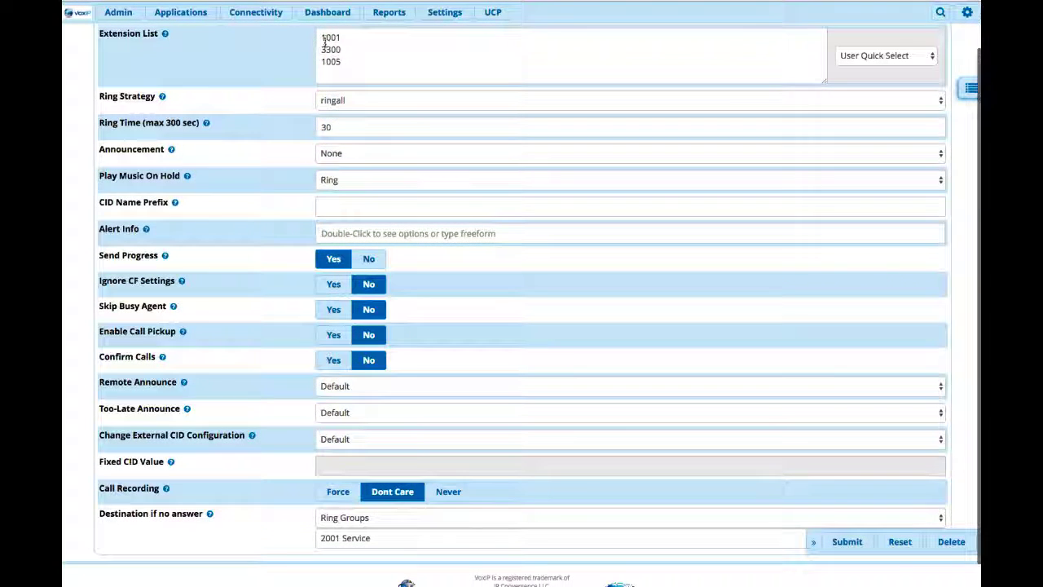
left_click_drag(321, 37, 354, 57)
scroll(373, 60, "down", 1)
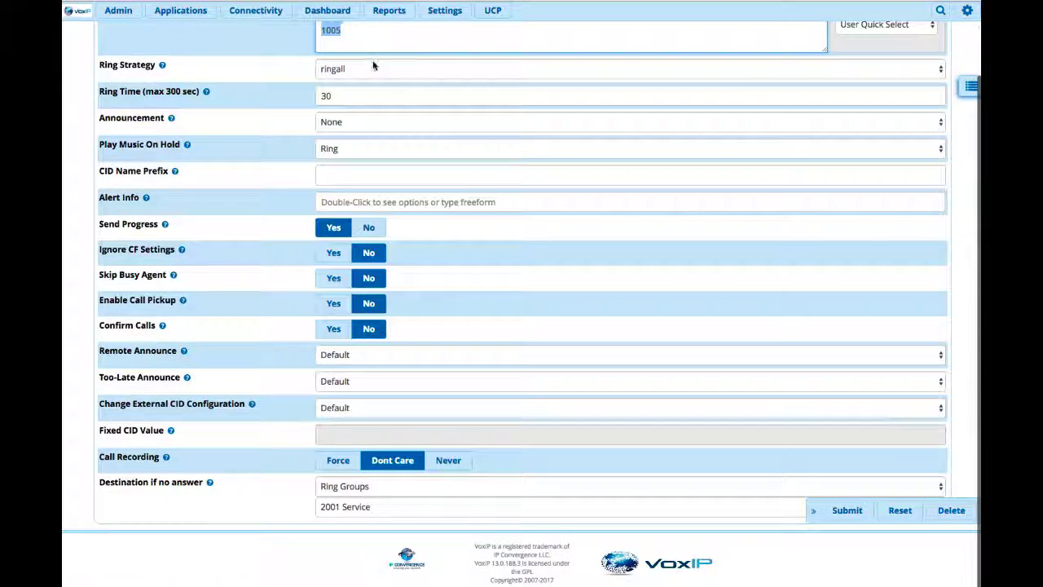
scroll(372, 65, "up", 3)
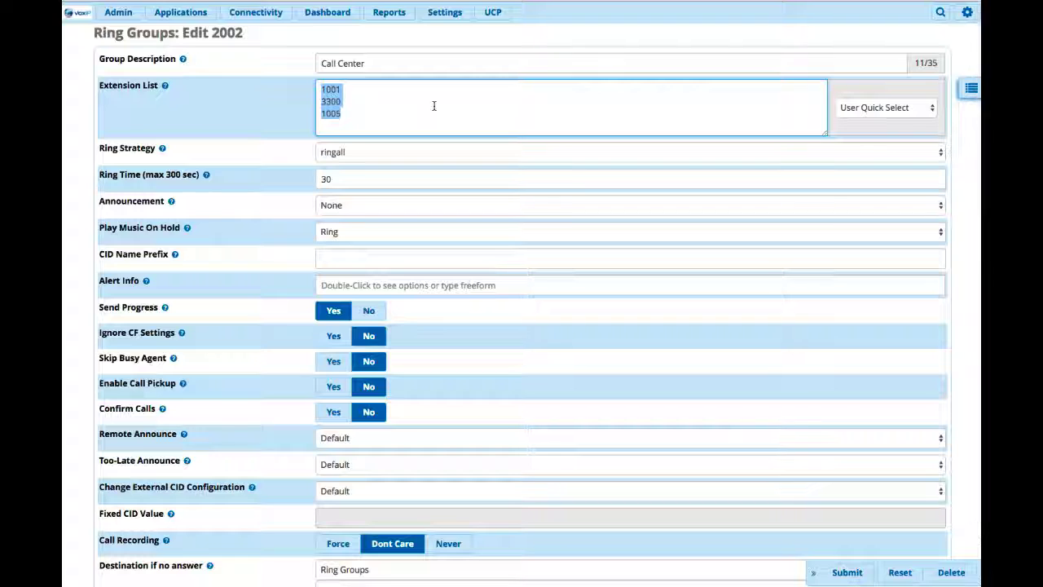